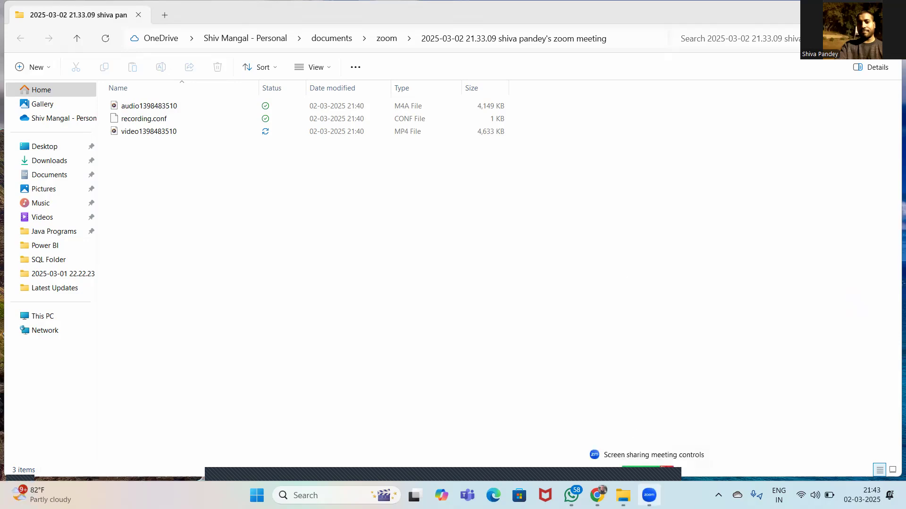
# Open the Power BI report "Data from Part 2nd Mar'25" from the Latest Updates folder.
pyautogui.click(562, 316)
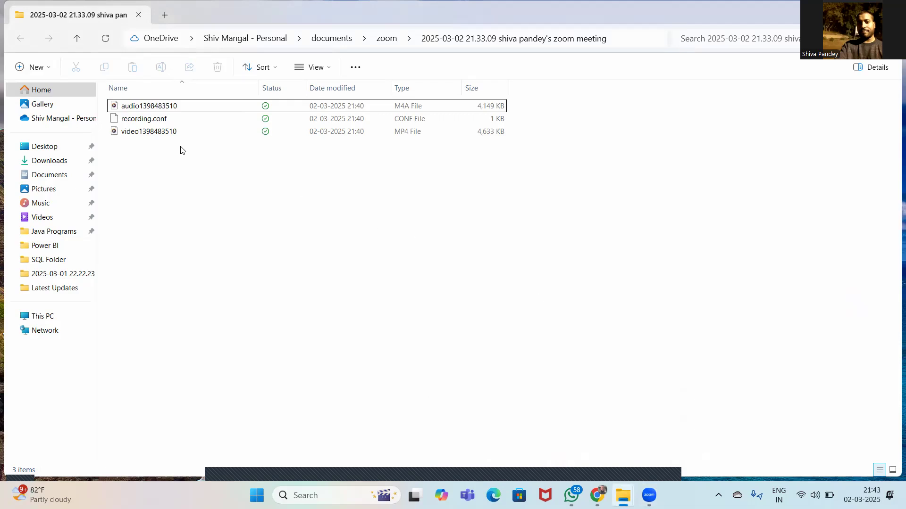
pyautogui.moveTo(622, 495)
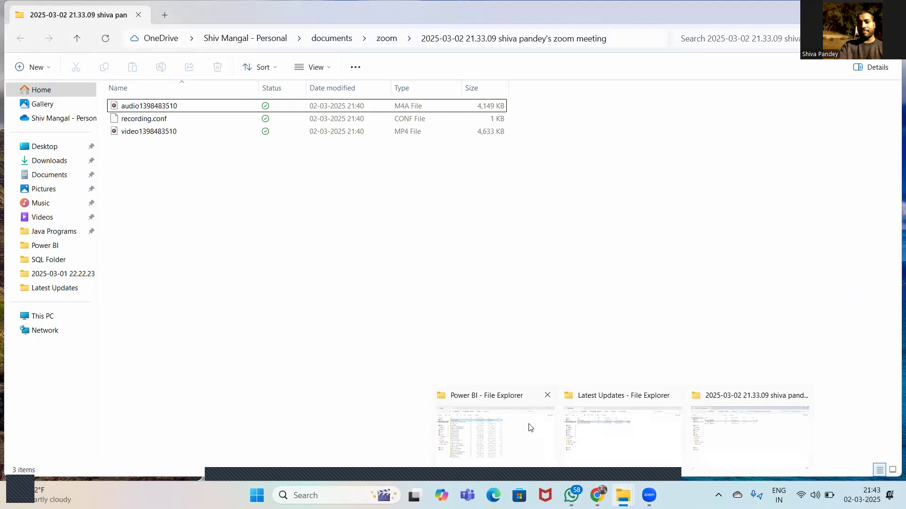
pyautogui.click(584, 430)
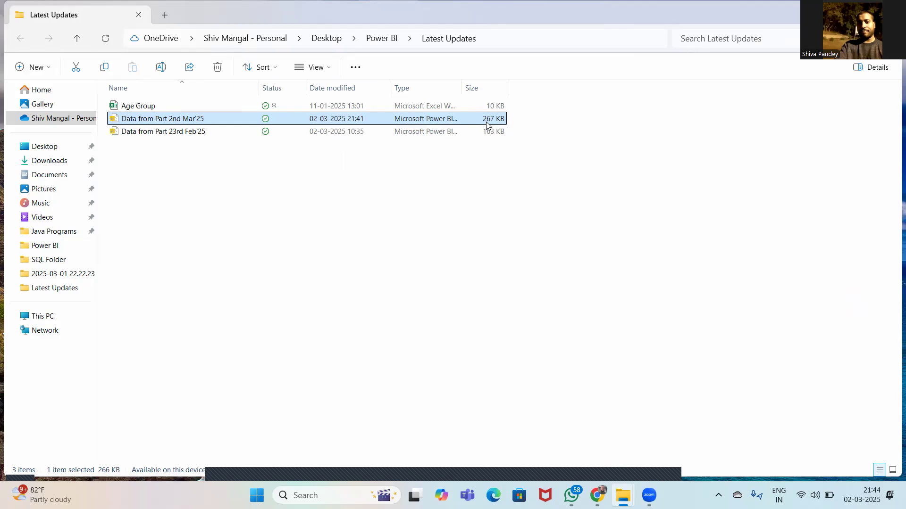
pyautogui.doubleClick(190, 119)
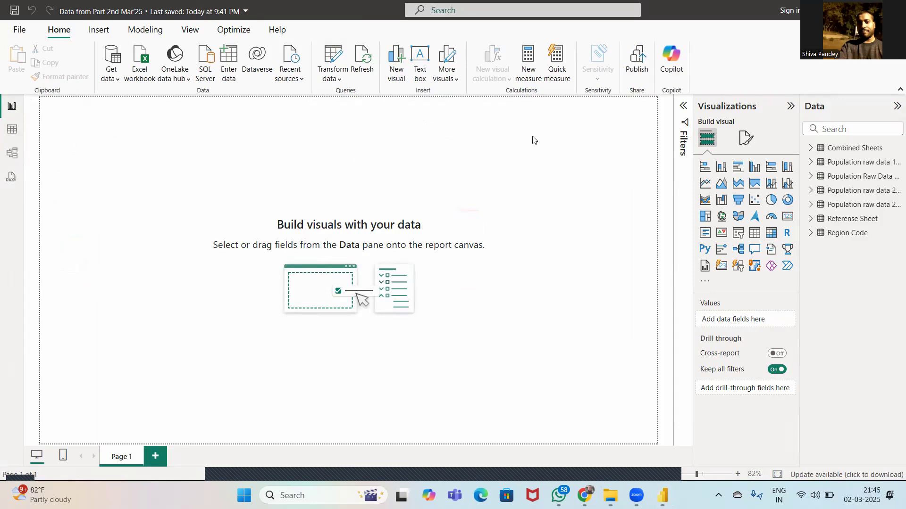
# Add a clustered bar chart to Page 1 with Region Code's CODE on the Y-axis and Country on the X-axis.
pyautogui.click(739, 169)
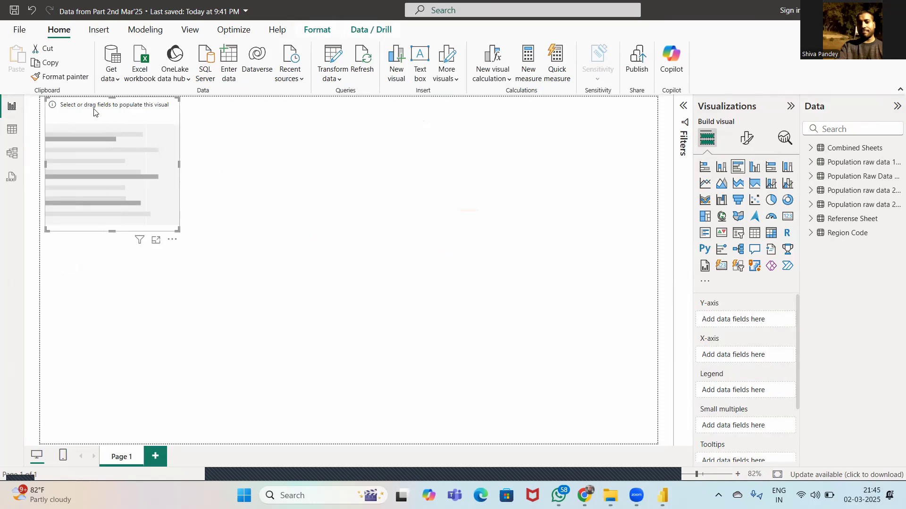
pyautogui.moveTo(94, 111); pyautogui.dragTo(133, 190)
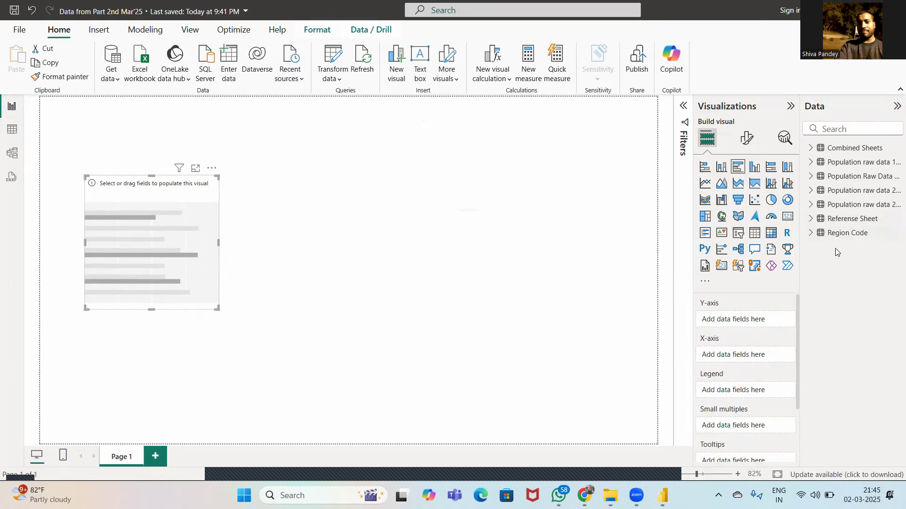
pyautogui.click(816, 234)
pyautogui.moveTo(857, 250); pyautogui.dragTo(743, 324)
pyautogui.moveTo(857, 269); pyautogui.dragTo(739, 366)
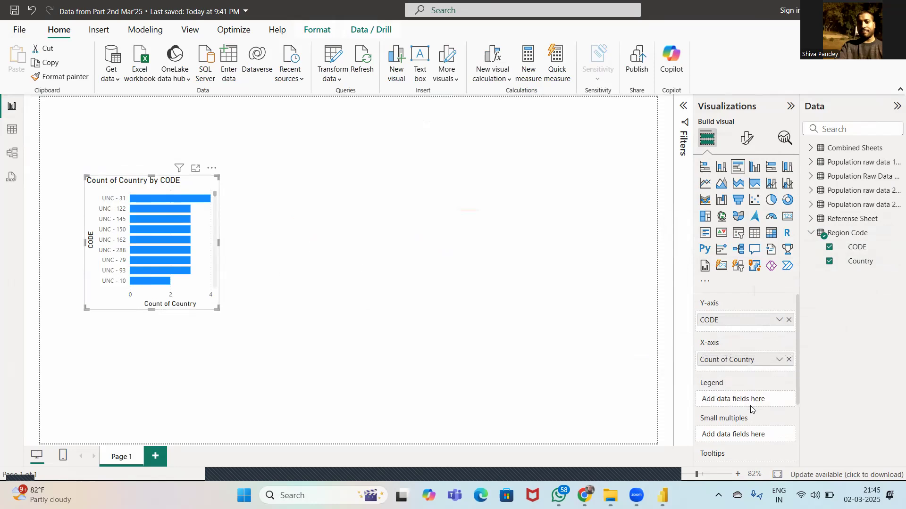
# Swap the bar chart's fields so Country is on the Y-axis and CODE on the X-axis, and widen the chart slightly.
pyautogui.moveTo(764, 366); pyautogui.dragTo(763, 407)
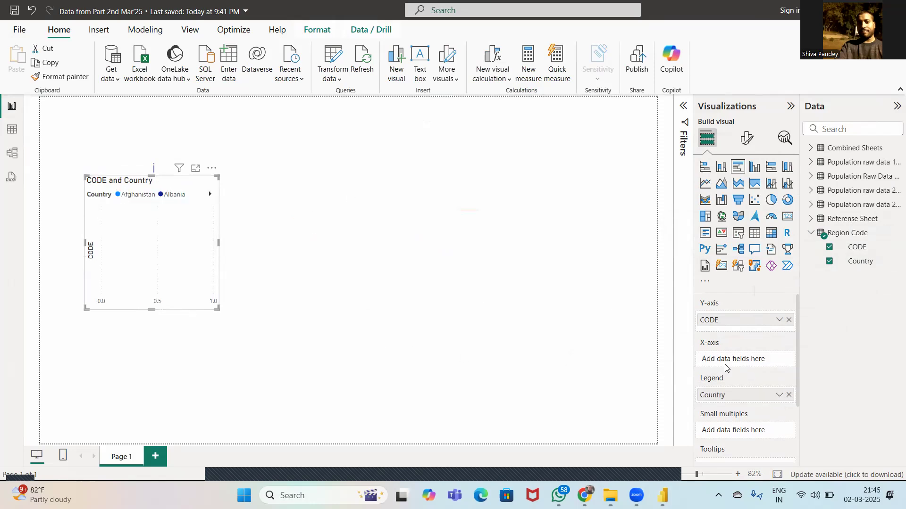
pyautogui.moveTo(738, 320)
pyautogui.mouseDown()
pyautogui.moveTo(741, 367)
pyautogui.moveTo(740, 324)
pyautogui.mouseUp()
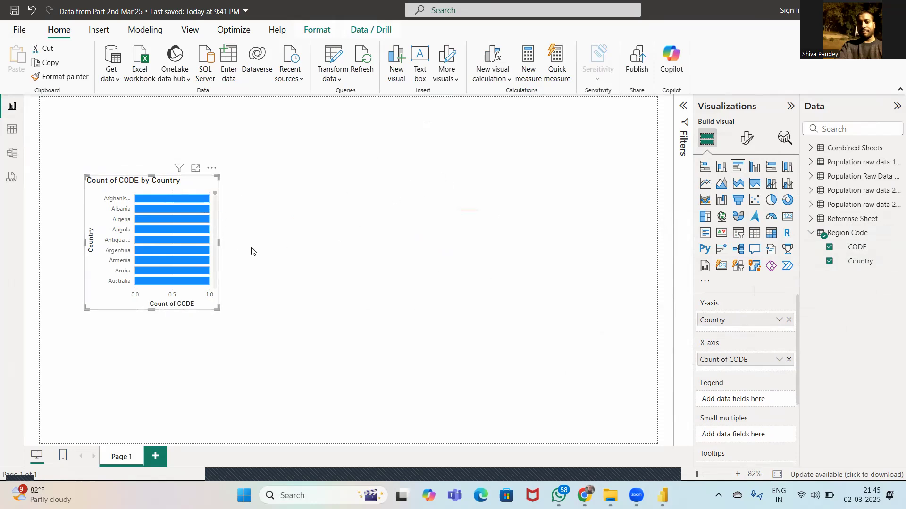
pyautogui.moveTo(217, 242); pyautogui.dragTo(238, 253)
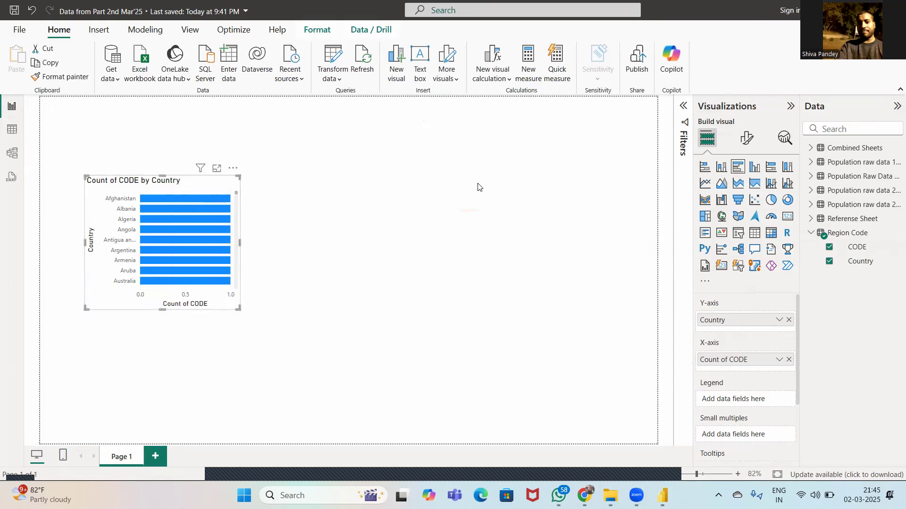
pyautogui.click(421, 253)
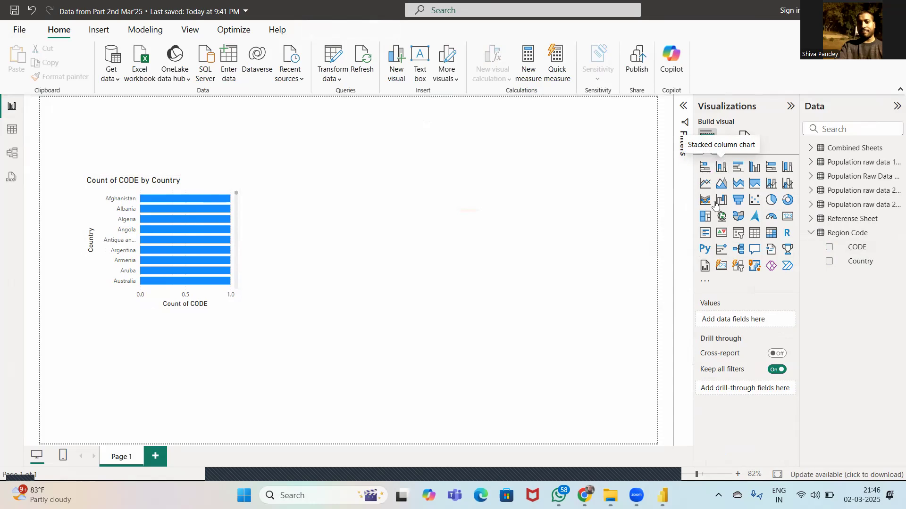
# Add a wider stacked column chart beside the bar chart, with Combined Sheets' Country/Series-specific Notes on the X-axis and Total Hours on the Y-axis.
pyautogui.click(721, 168)
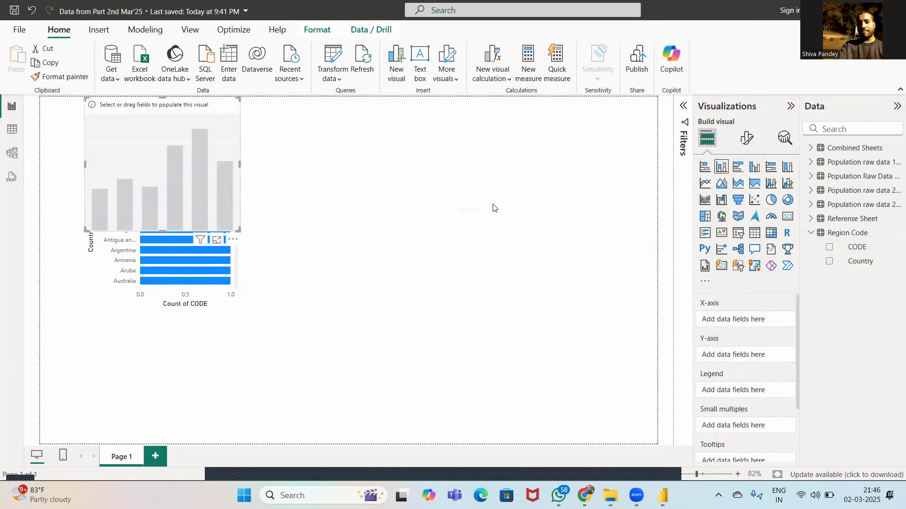
pyautogui.moveTo(135, 109); pyautogui.dragTo(392, 185)
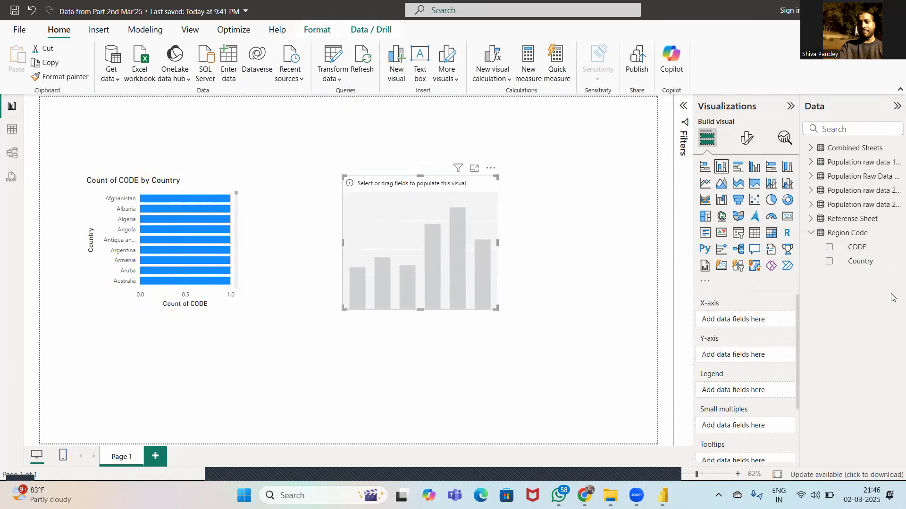
pyautogui.click(814, 148)
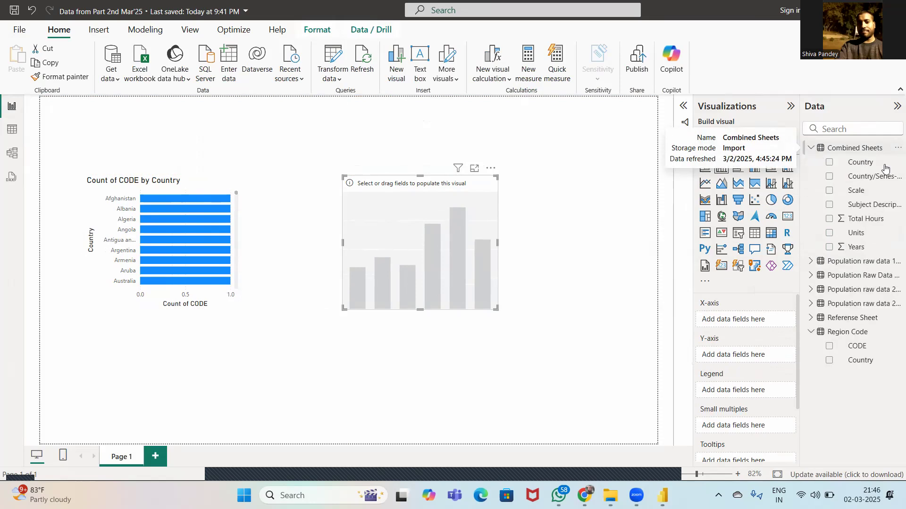
pyautogui.moveTo(869, 177); pyautogui.dragTo(748, 313)
pyautogui.moveTo(862, 220); pyautogui.dragTo(755, 361)
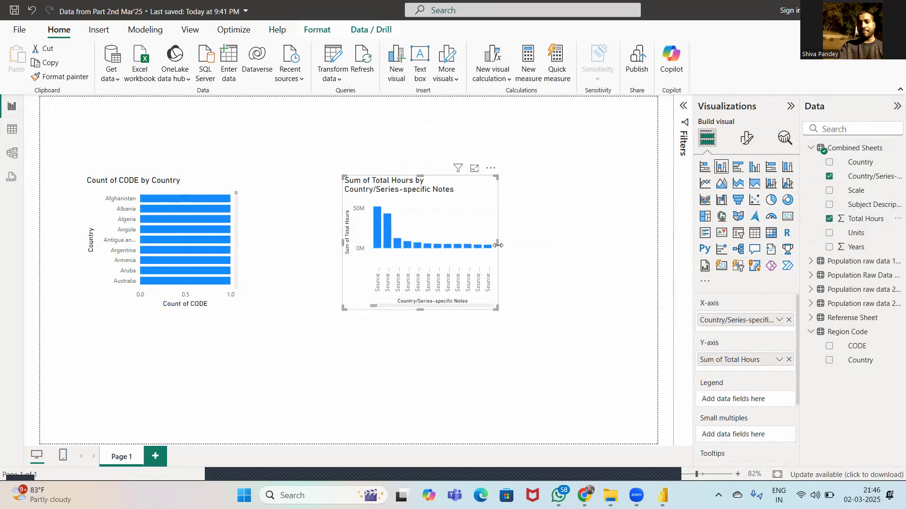
pyautogui.moveTo(498, 245); pyautogui.dragTo(530, 243)
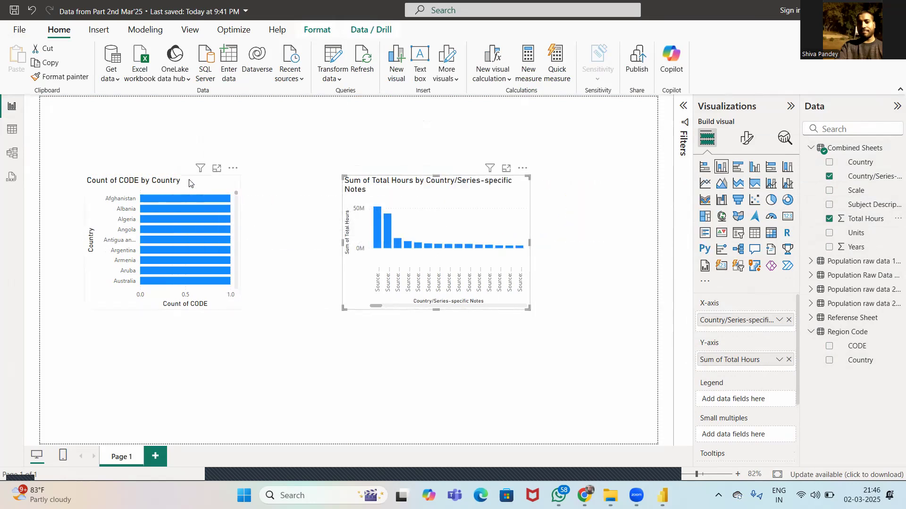
# Change the Count of CODE by Country bar chart to a pie chart and shift the column chart slightly up.
pyautogui.click(189, 182)
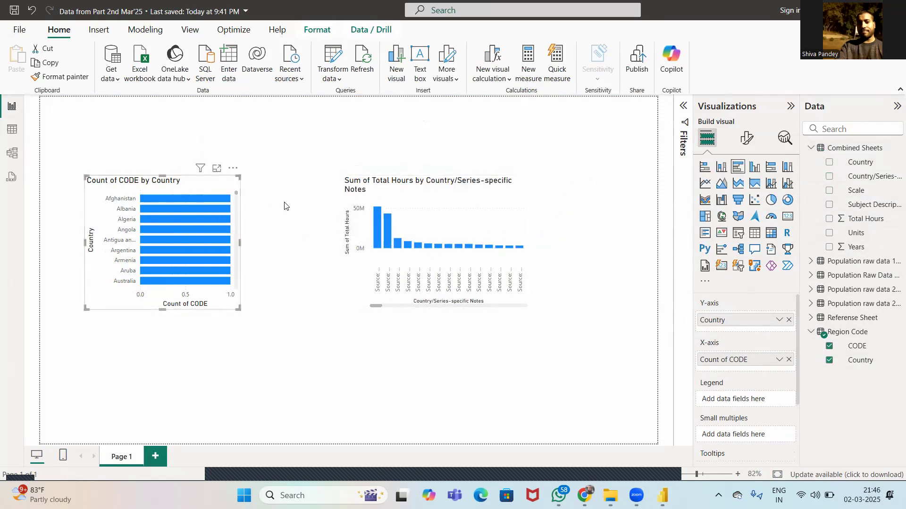
pyautogui.click(770, 200)
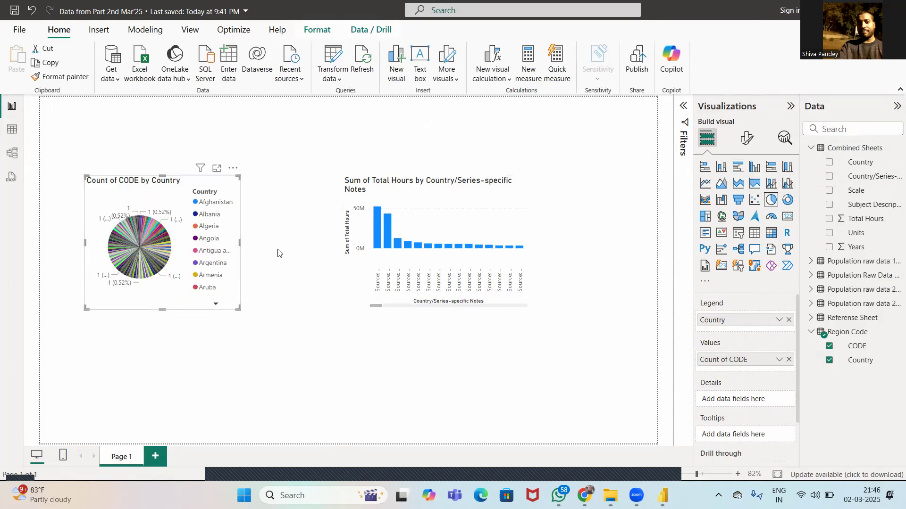
pyautogui.click(410, 175)
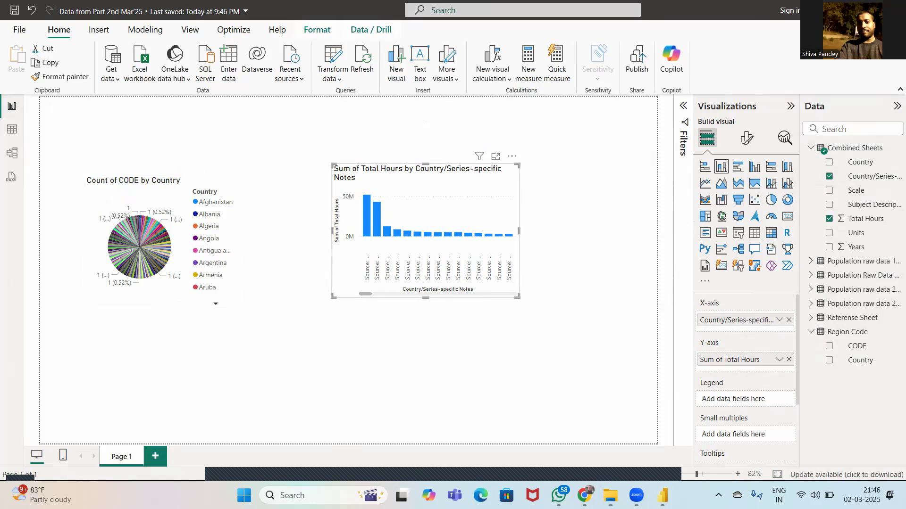
# Close the report with its changes saved and reopen "Data from Part 2nd Mar'25".
pyautogui.hotkey('alt', 'F4')
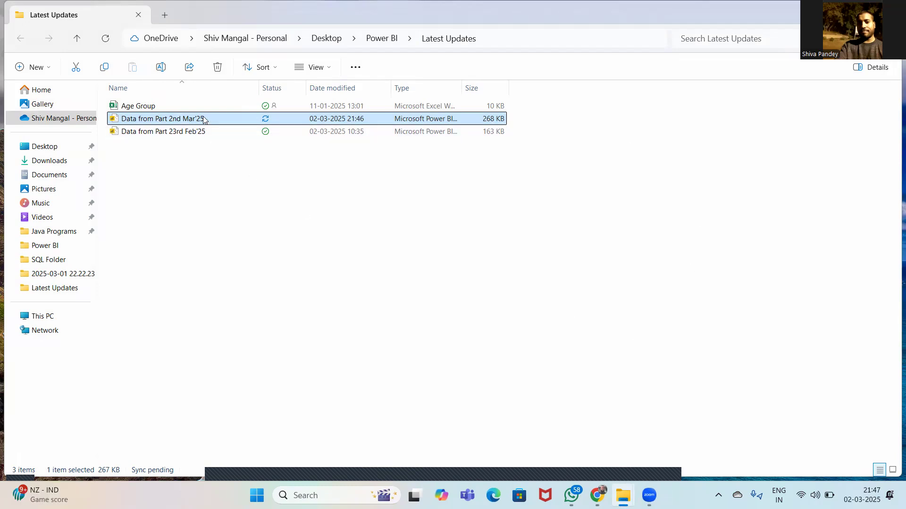
pyautogui.press('Return')
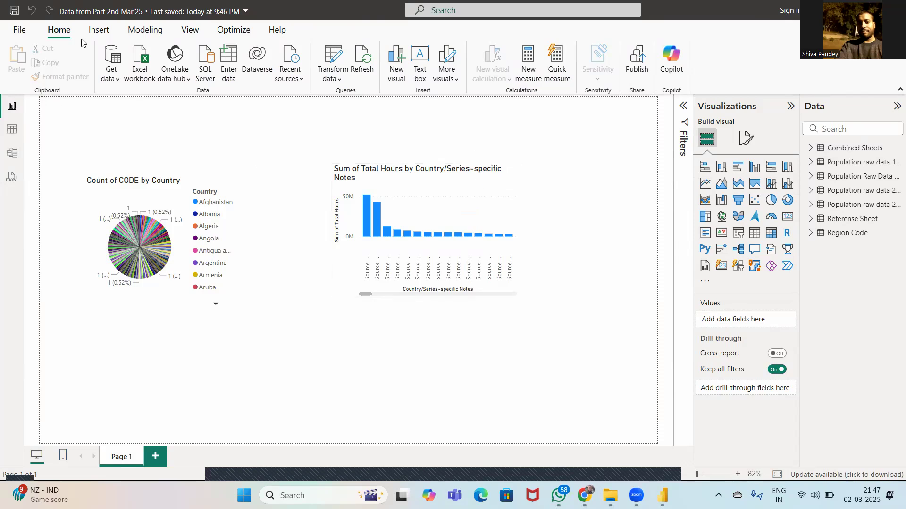
# Show the report's data tables and open the queries for editing in Power Query Editor.
pyautogui.click(9, 131)
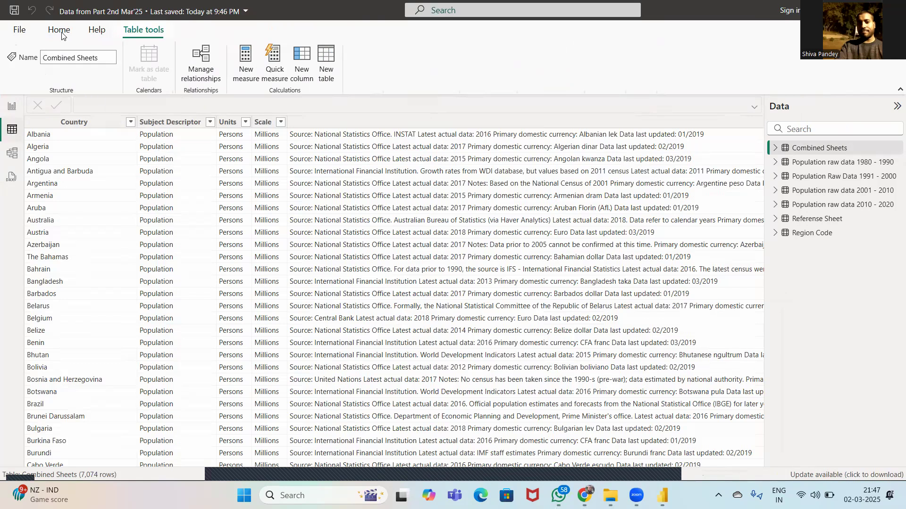
pyautogui.click(312, 81)
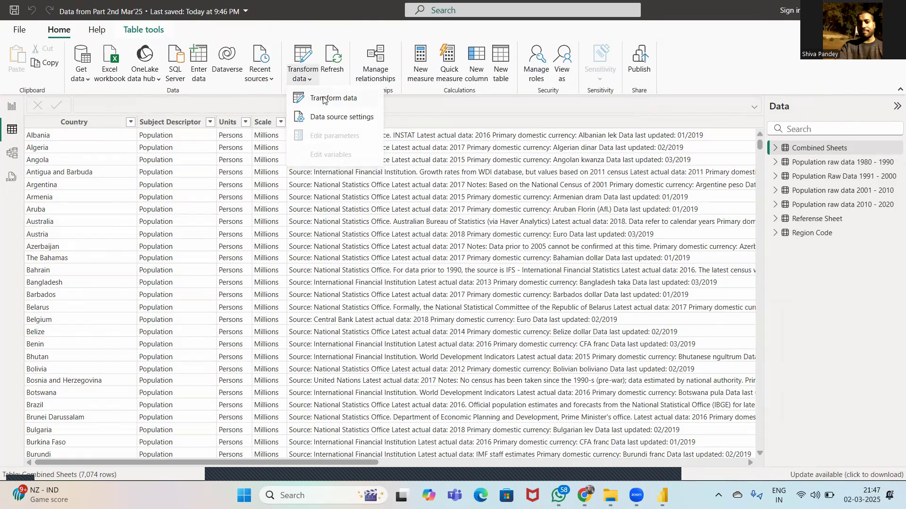
pyautogui.click(324, 99)
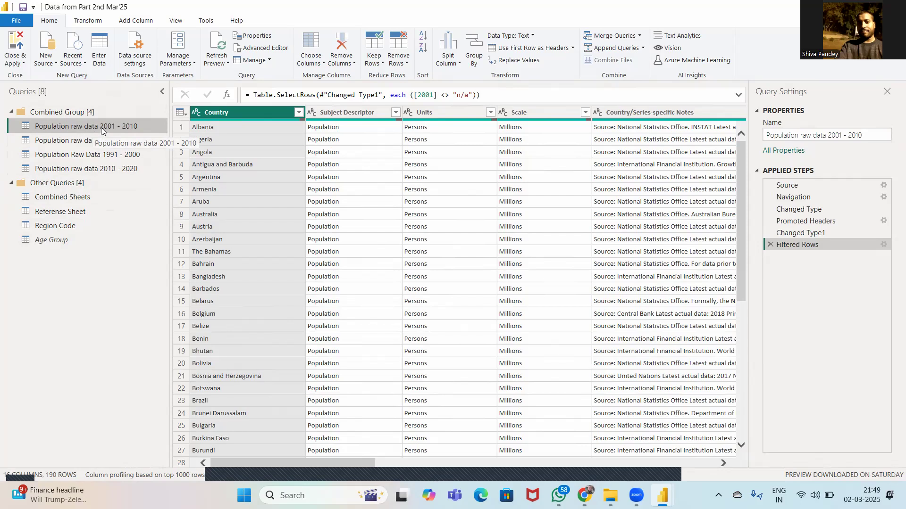
# Disable load for the Population raw data 2001 - 2010 and Population raw data 1980 - 1990 queries, accepting the data loss warnings.
pyautogui.rightClick(101, 127)
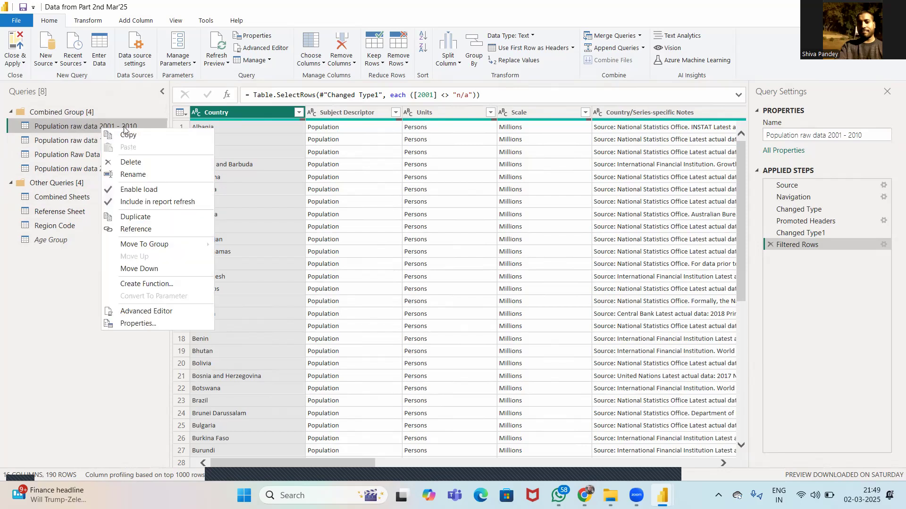
pyautogui.click(112, 191)
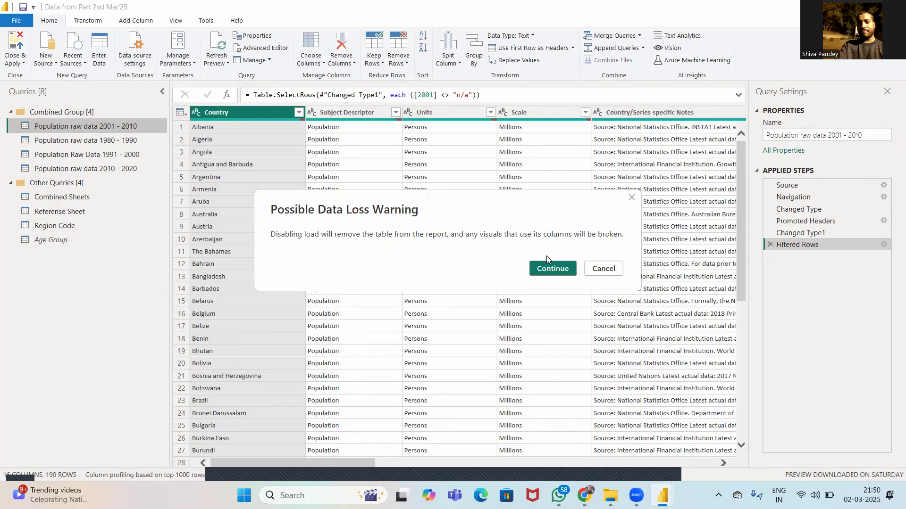
pyautogui.click(554, 273)
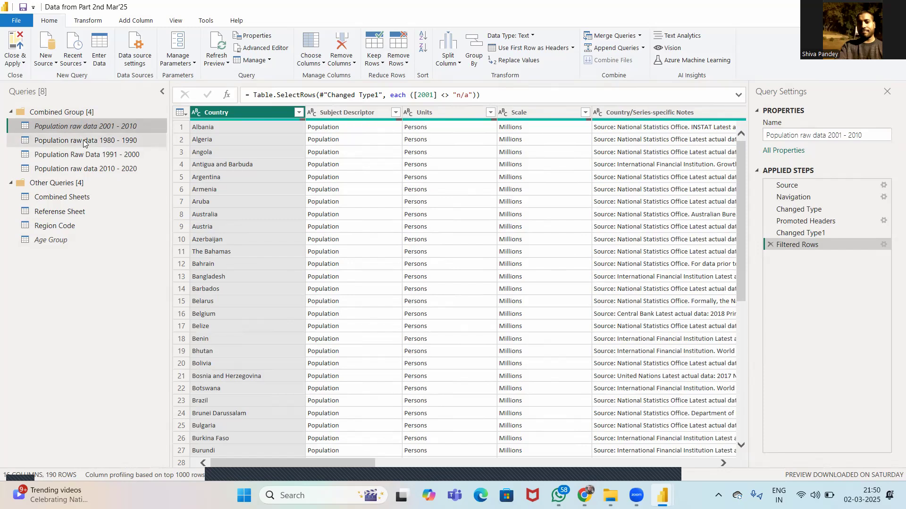
pyautogui.rightClick(108, 142)
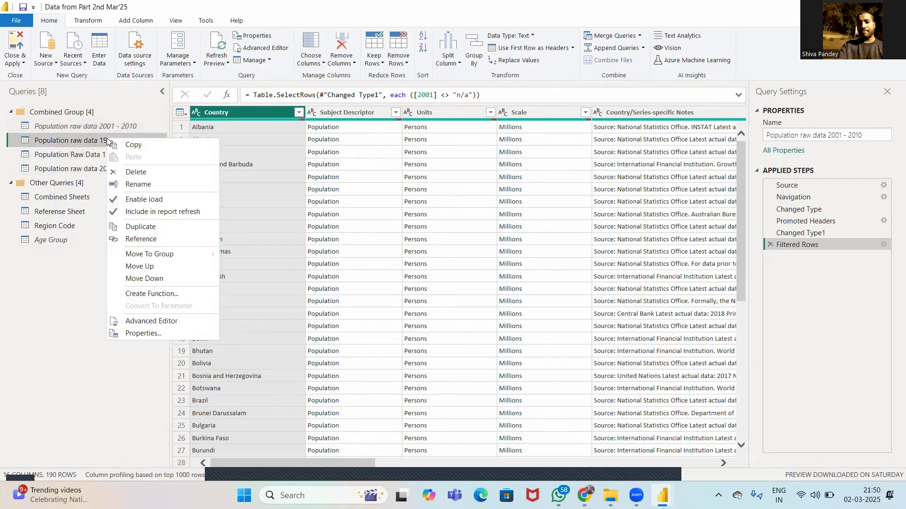
pyautogui.click(118, 201)
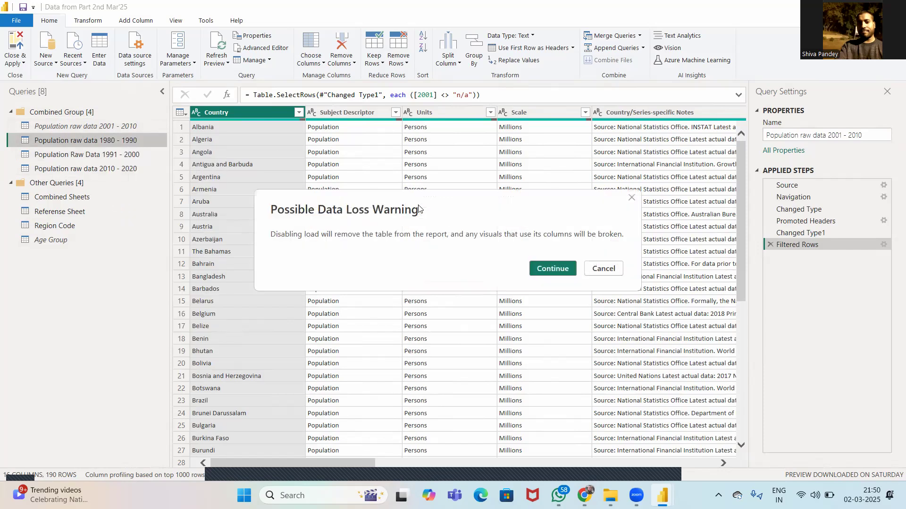
pyautogui.click(551, 264)
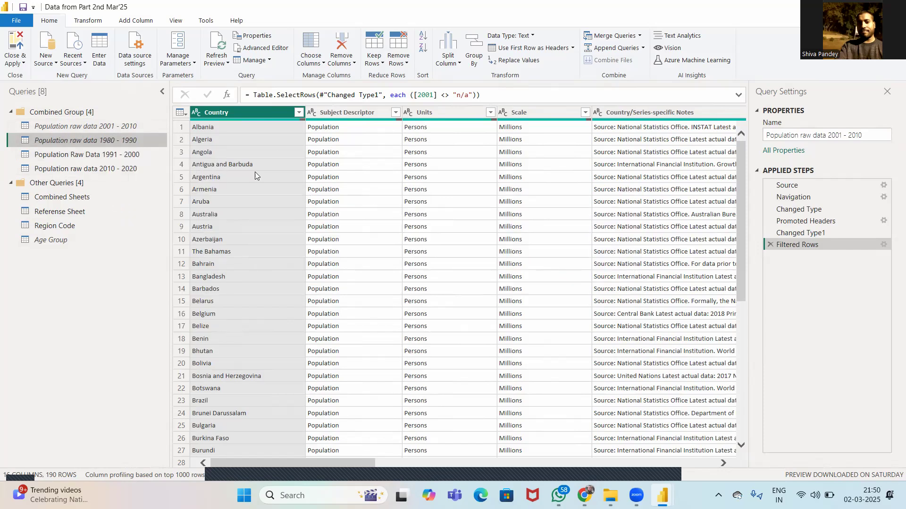
# Disable load for the Population Raw Data 1991 - 2000 and Population raw data 2010 - 2020 queries, accepting the data loss warnings.
pyautogui.rightClick(94, 158)
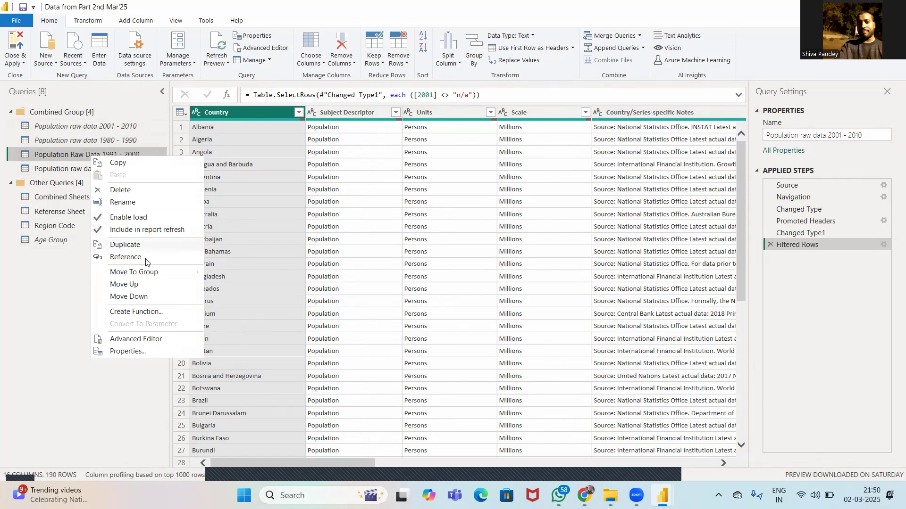
pyautogui.click(103, 218)
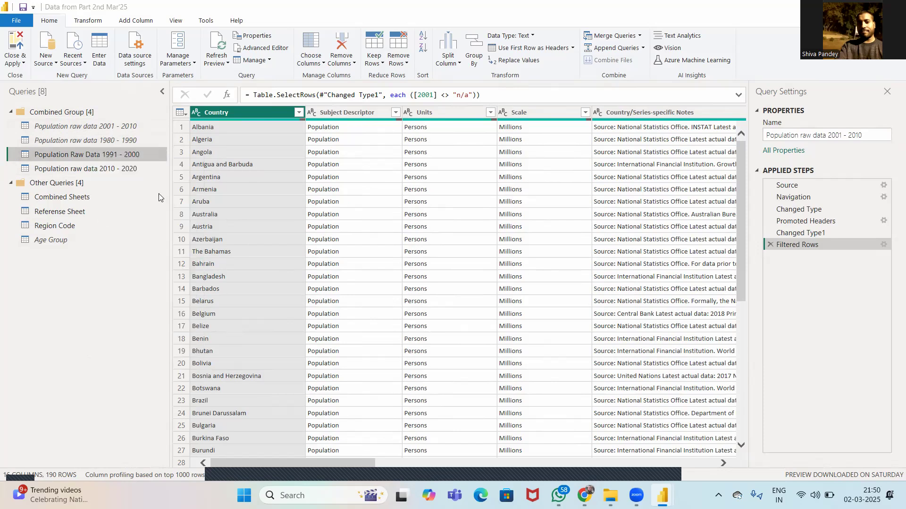
pyautogui.click(553, 268)
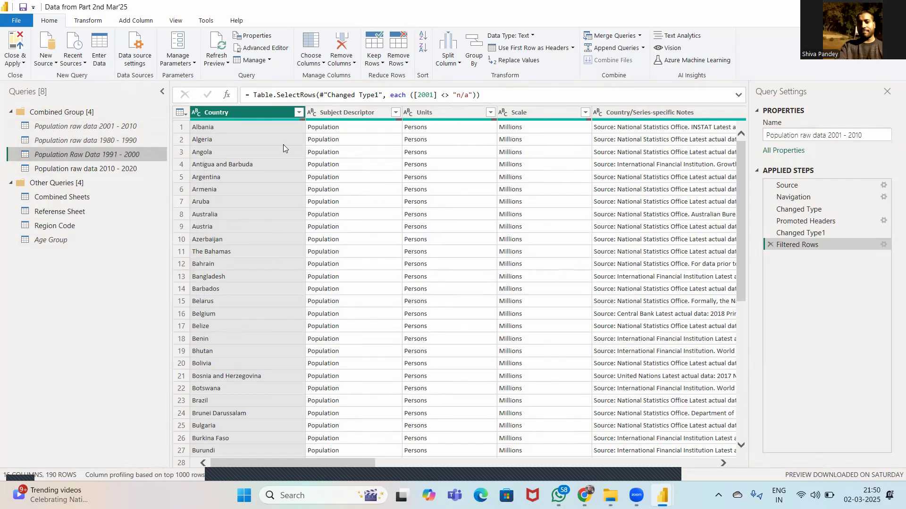
pyautogui.rightClick(90, 170)
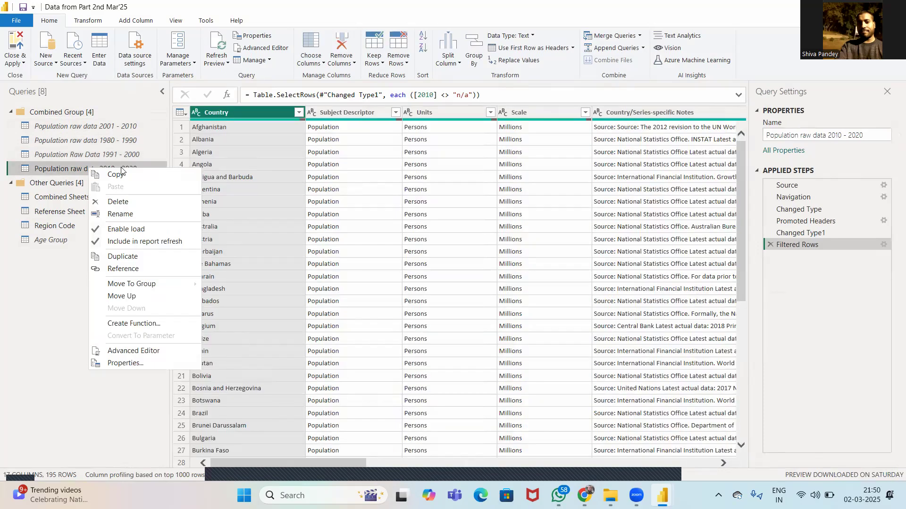
pyautogui.click(123, 229)
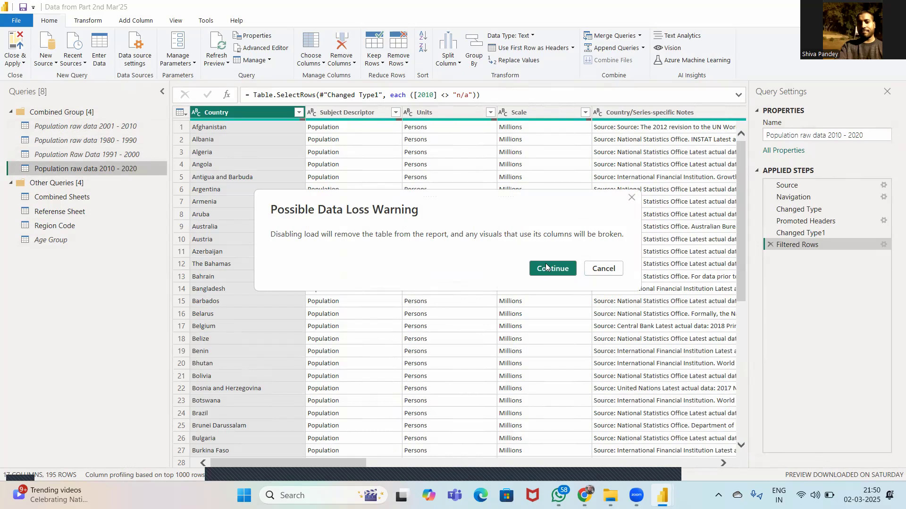
pyautogui.click(546, 267)
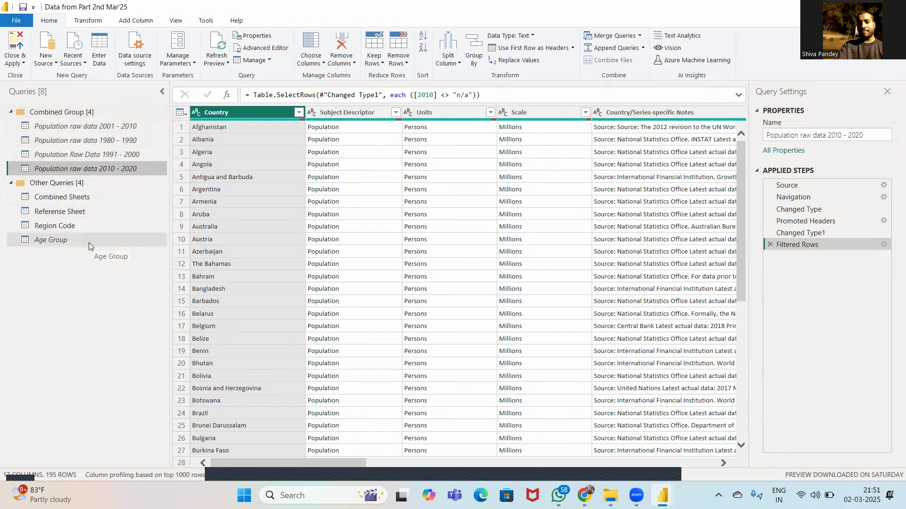
# Check whether load is enabled for the Age Group query, leaving its setting as it is.
pyautogui.rightClick(55, 240)
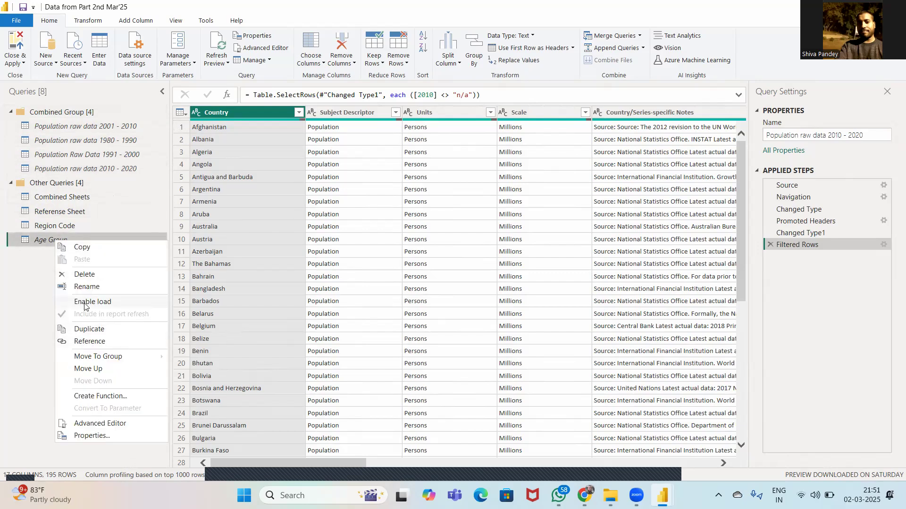
pyautogui.click(49, 304)
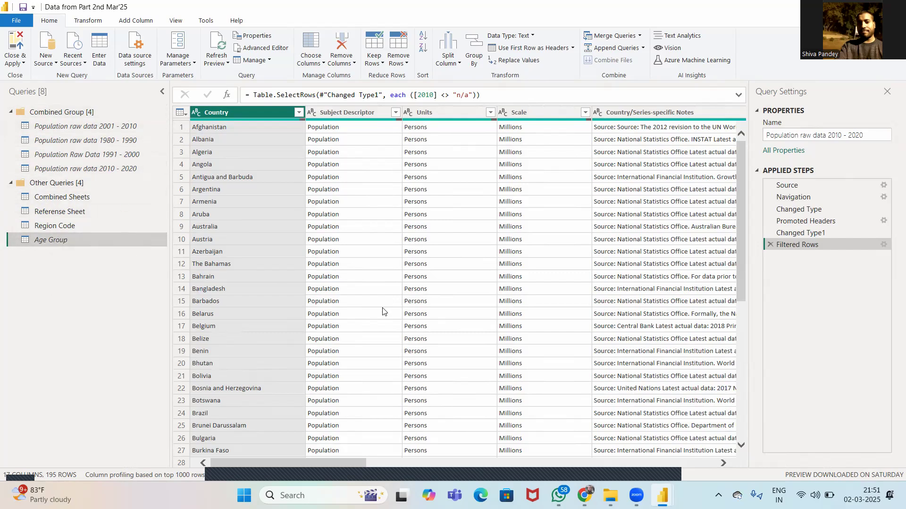
# Close Power Query Editor with the pending query changes applied, and close the report.
pyautogui.hotkey('alt', 'F4')
pyautogui.click(489, 269)
pyautogui.hotkey('alt', 'F4')
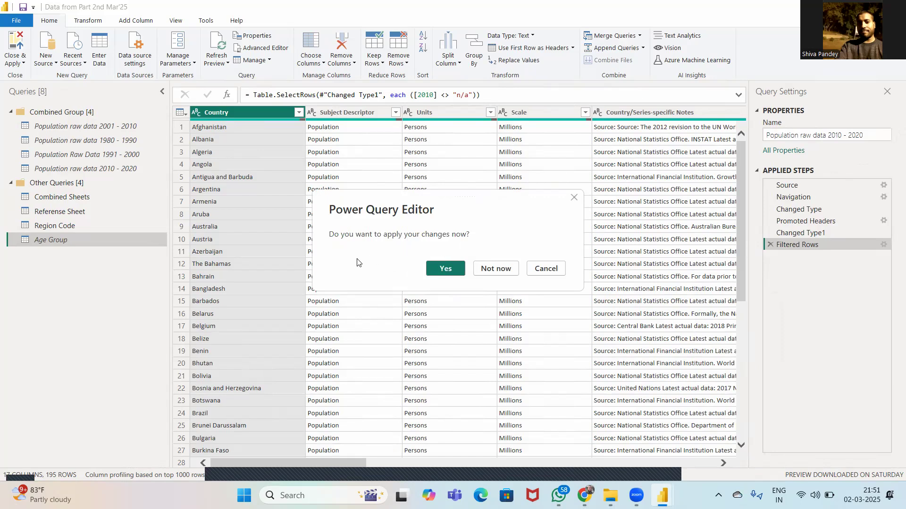
pyautogui.click(446, 268)
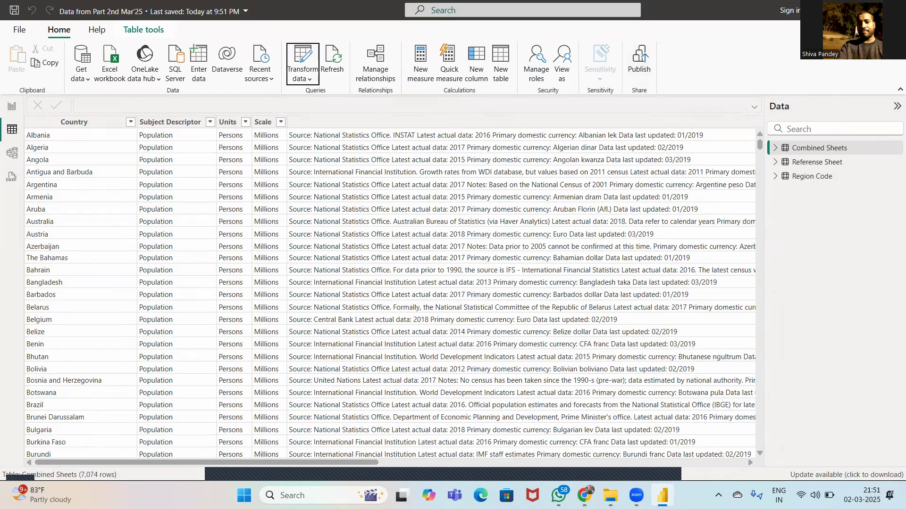
pyautogui.hotkey('alt', 'F4')
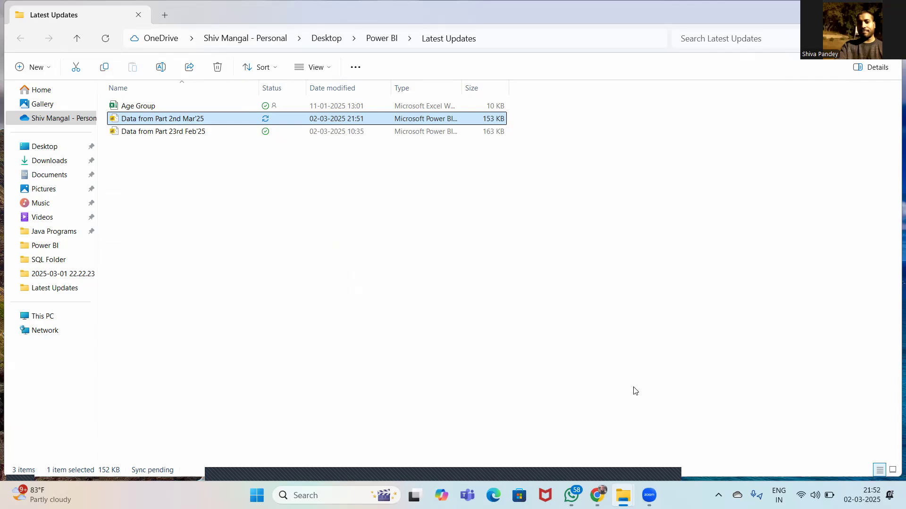
pyautogui.moveTo(653, 489)
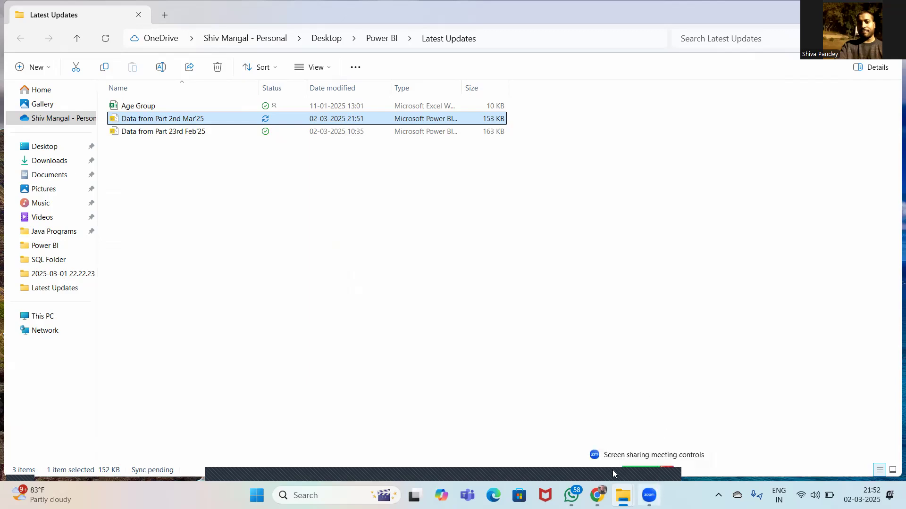
pyautogui.click(591, 477)
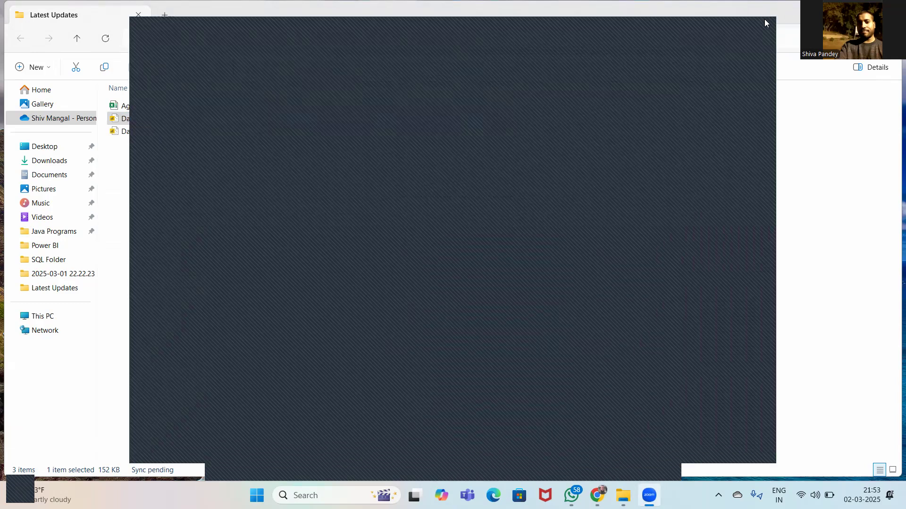
pyautogui.click(764, 20)
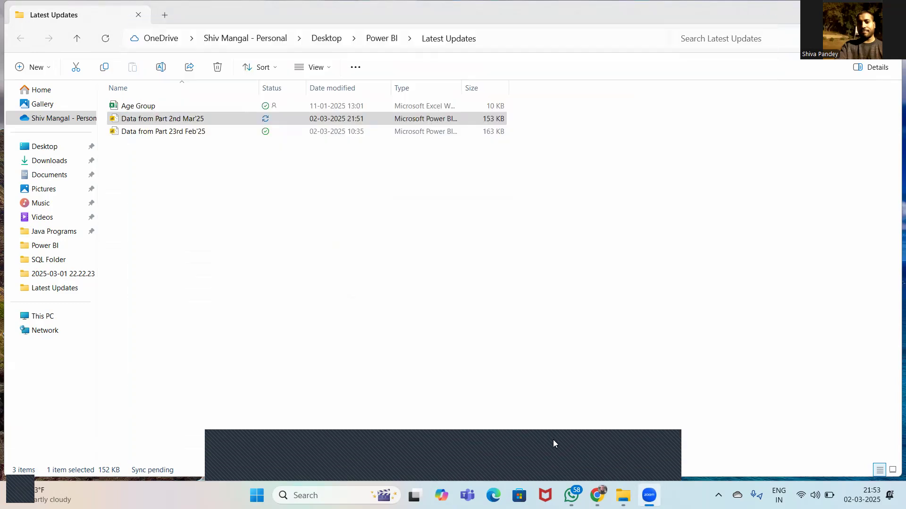
pyautogui.moveTo(537, 430); pyautogui.dragTo(537, 470)
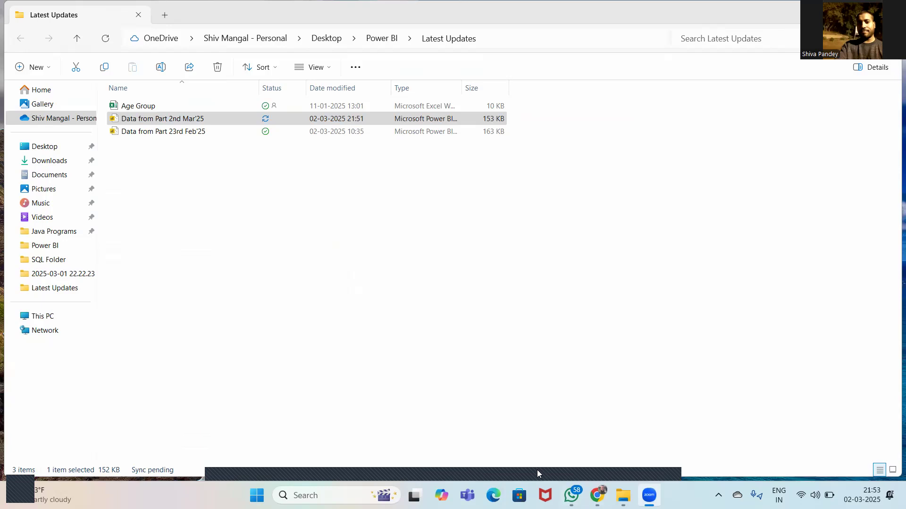